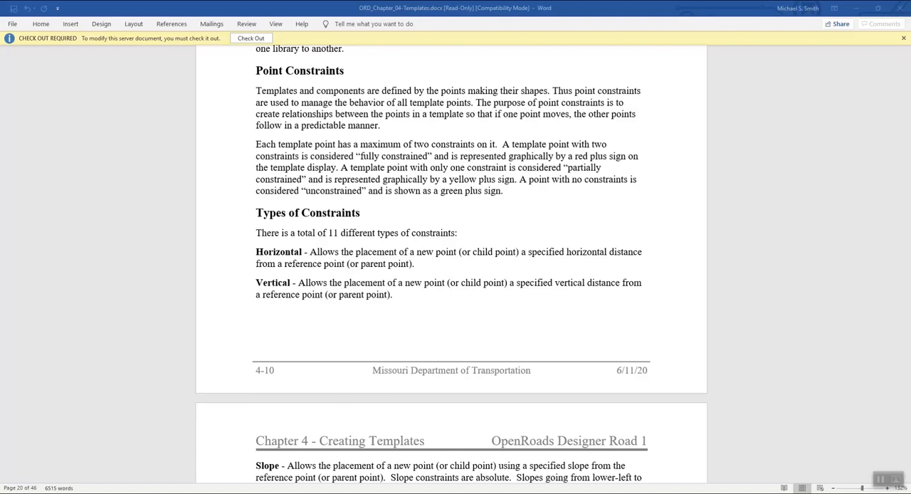
# Step: Switch to OpenRoads Designer, open the Create Template editor and bring up the file selection for opening a template library
pyautogui.click(198, 493)
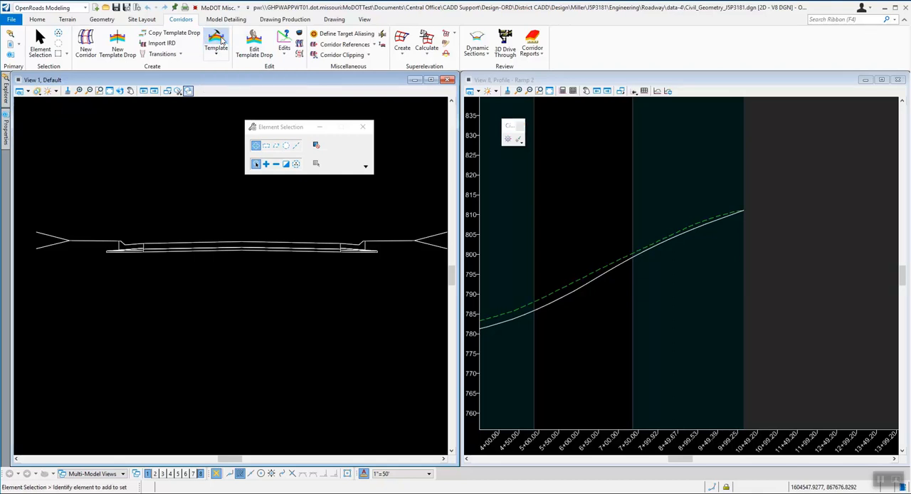
pyautogui.click(221, 41)
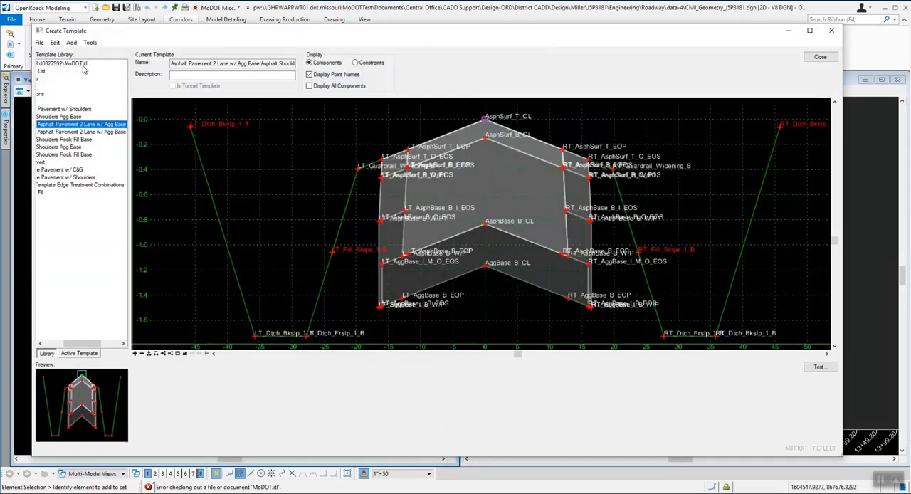
pyautogui.click(40, 43)
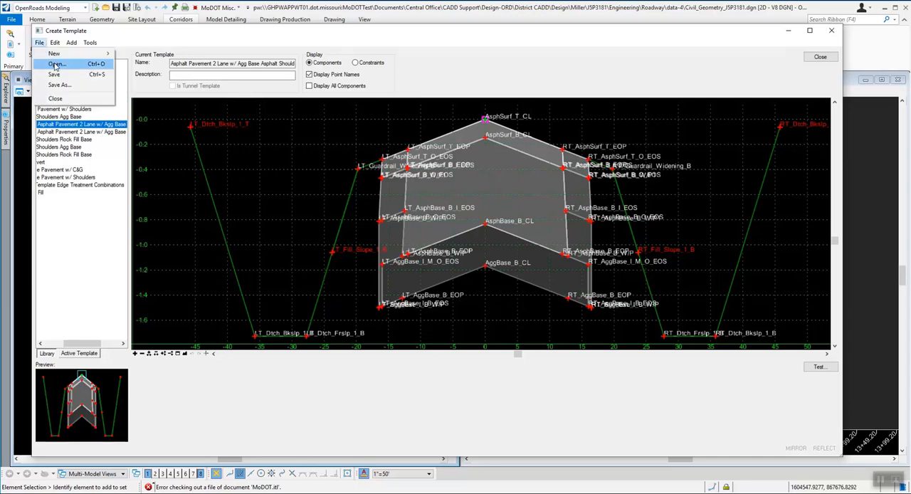
pyautogui.click(57, 65)
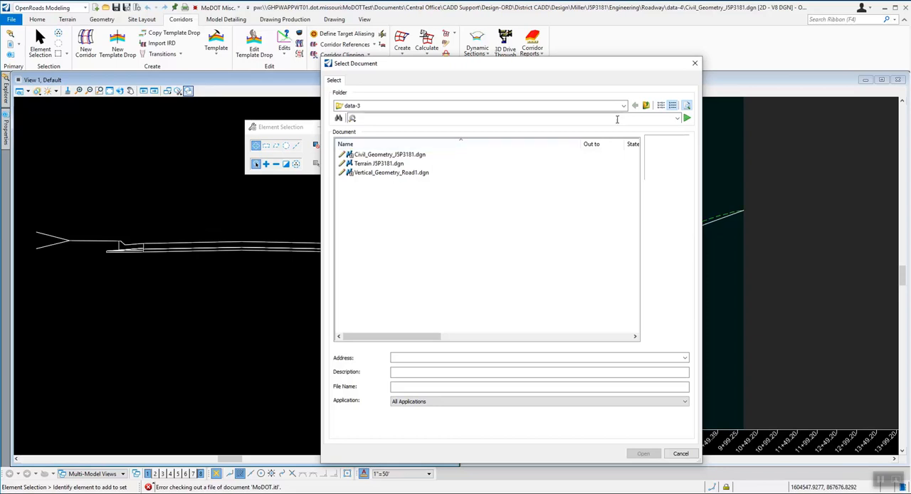
# Step: Open the template library Class_MoDOT.itl from the District CADD folder Design\Miller\J5P3181\Engineering\Roadway\data-4
pyautogui.click(623, 105)
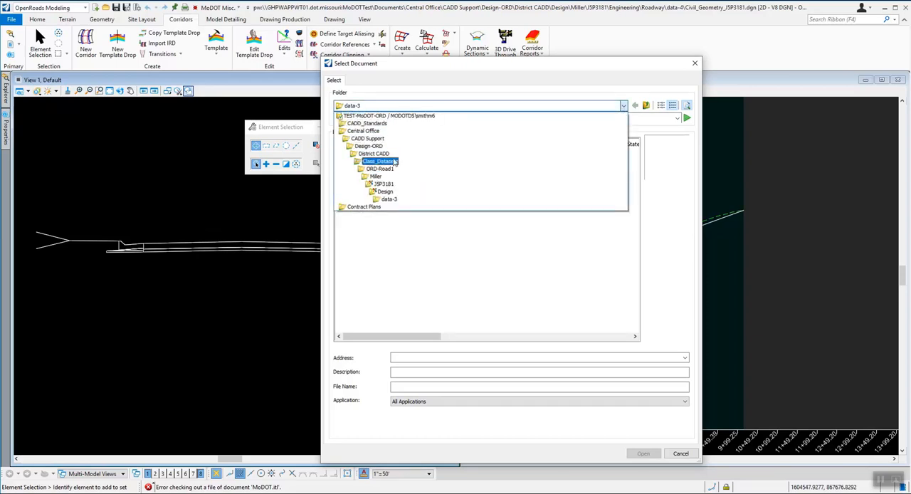
pyautogui.click(378, 154)
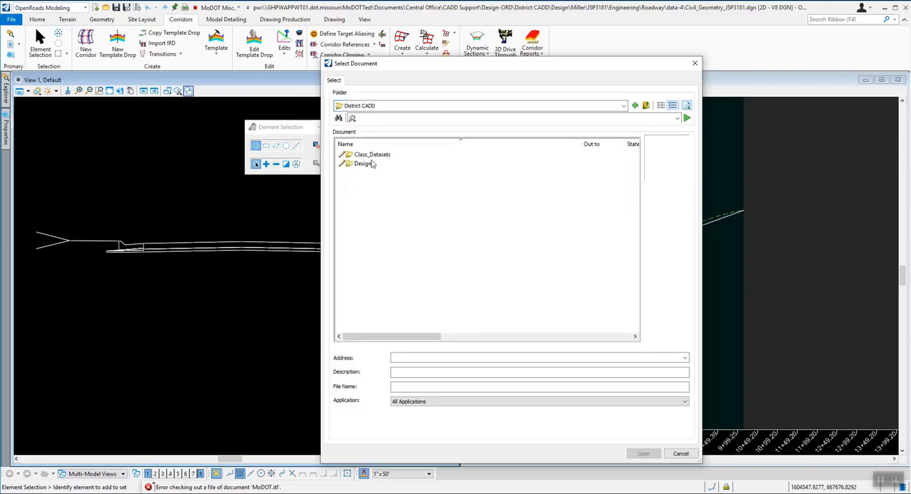
pyautogui.doubleClick(371, 164)
pyautogui.doubleClick(364, 165)
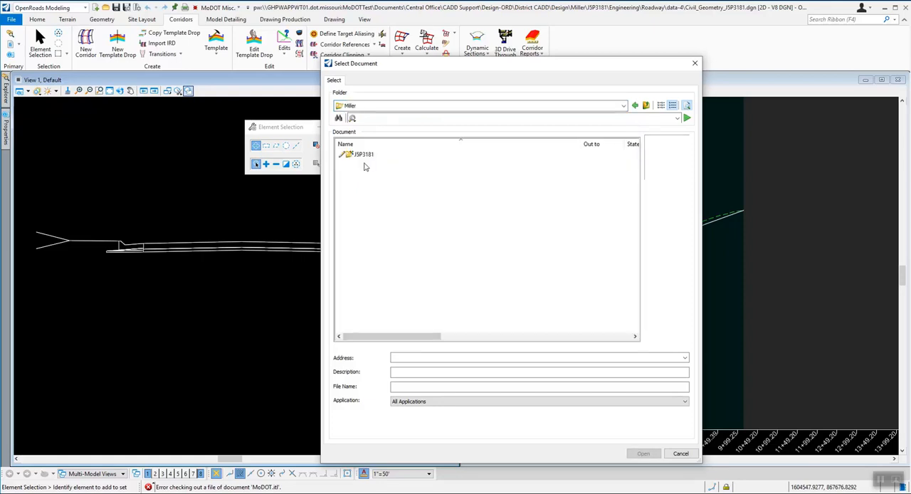
pyautogui.click(365, 156)
pyautogui.doubleClick(364, 156)
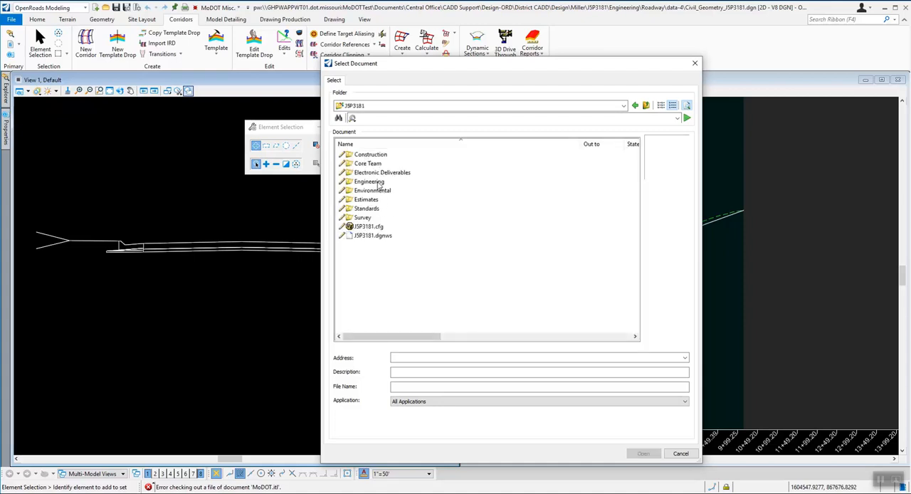
pyautogui.click(374, 182)
pyautogui.doubleClick(374, 182)
pyautogui.click(373, 182)
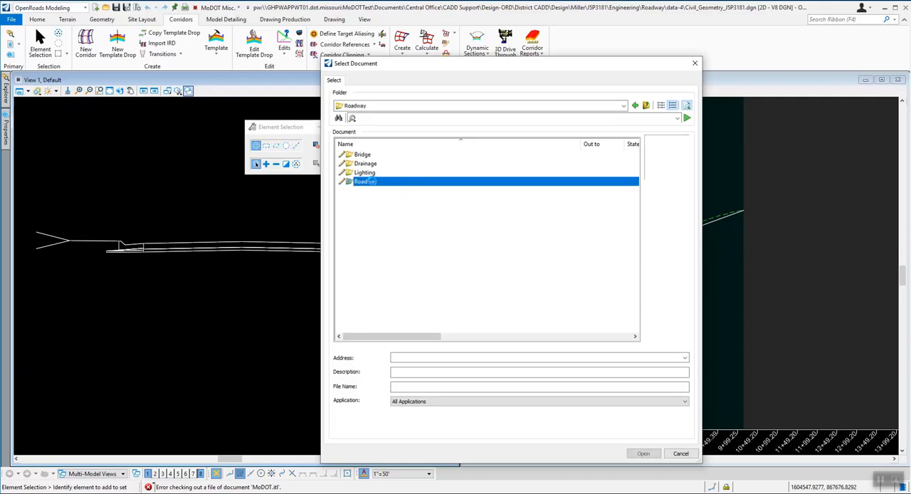
pyautogui.doubleClick(372, 181)
pyautogui.doubleClick(370, 180)
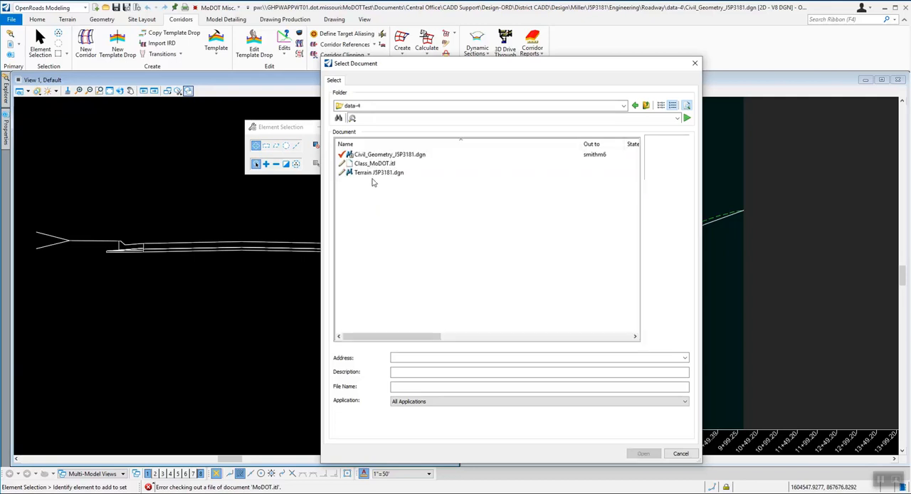
pyautogui.click(375, 164)
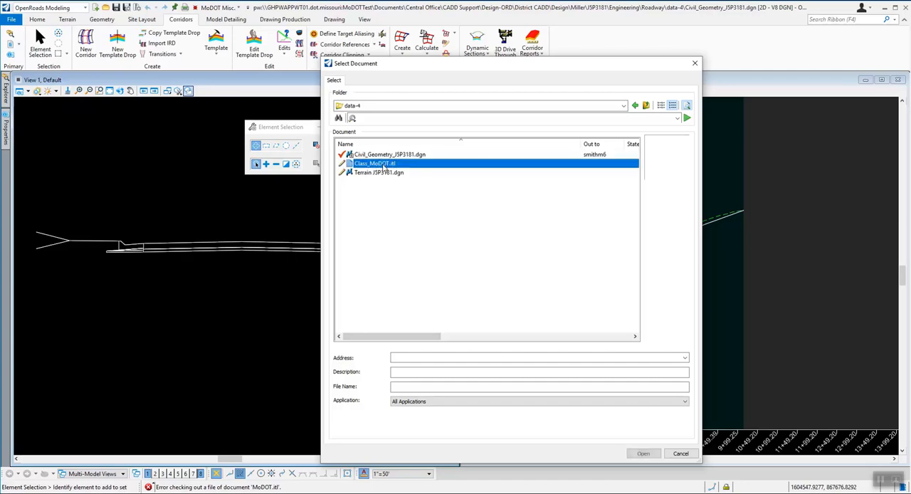
pyautogui.click(643, 454)
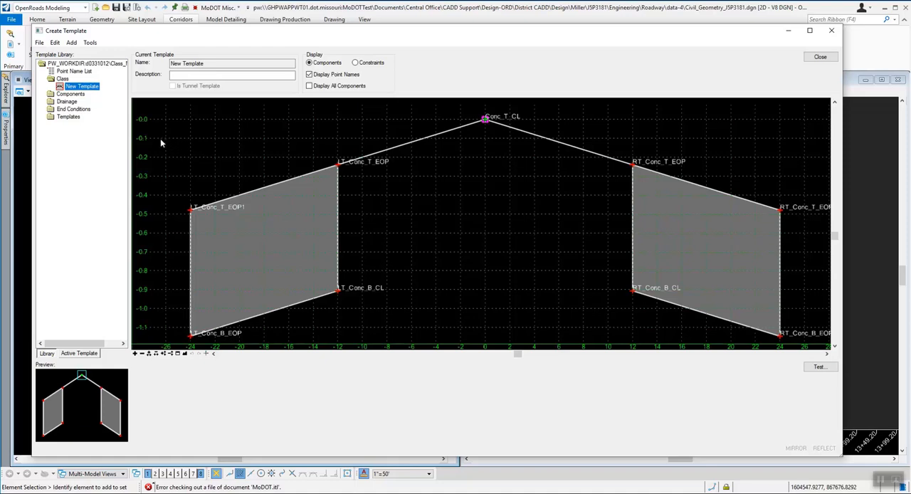
# Step: Make the Asphalt Pavement template from Components, Pavement - New, Pavement Only, Asphalt the active template
pyautogui.doubleClick(71, 95)
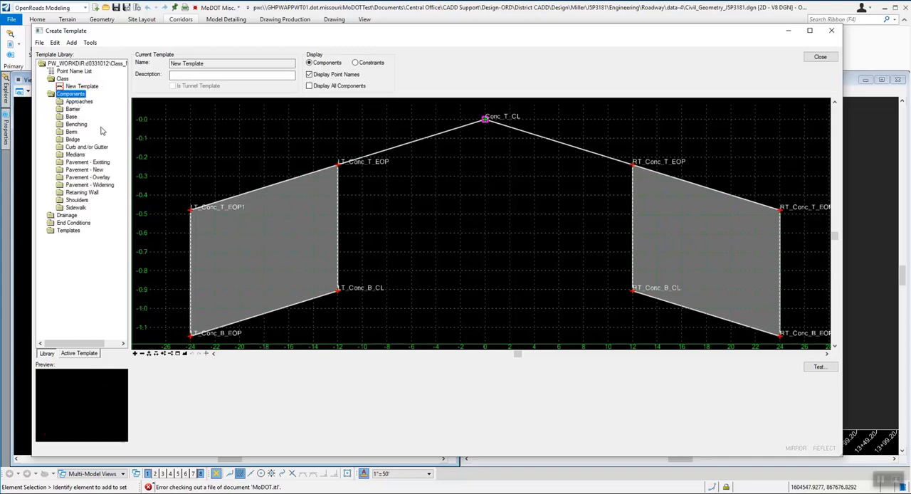
pyautogui.doubleClick(82, 171)
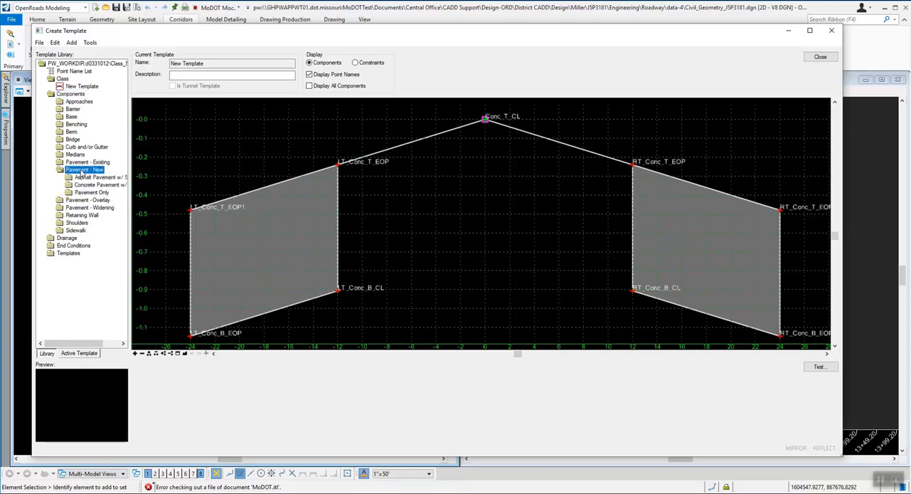
pyautogui.doubleClick(82, 193)
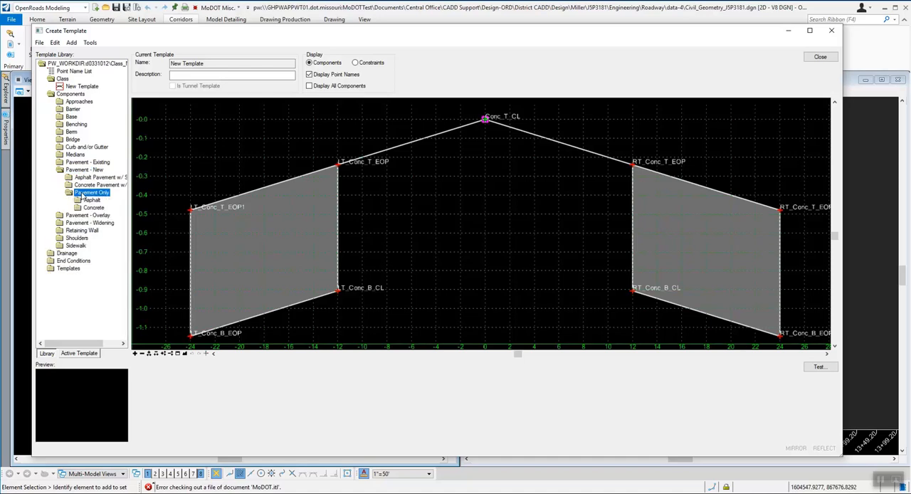
pyautogui.doubleClick(89, 202)
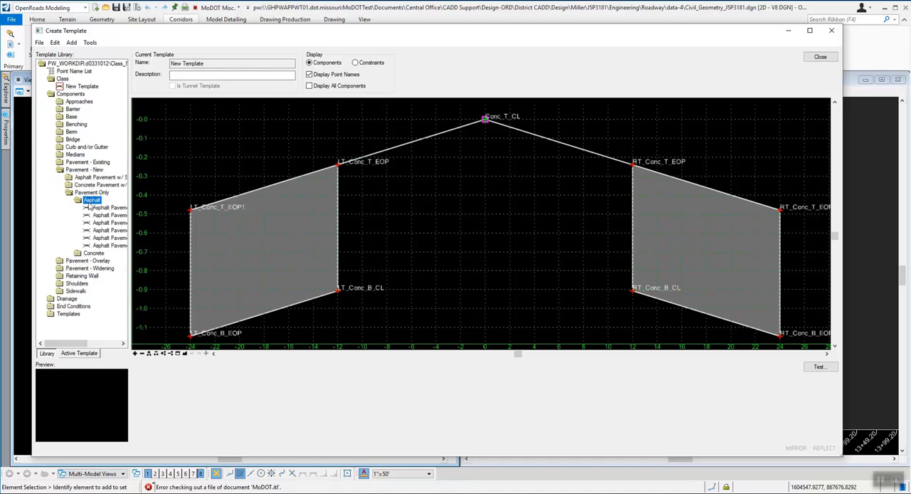
pyautogui.moveTo(82, 345); pyautogui.dragTo(98, 347)
pyautogui.click(85, 210)
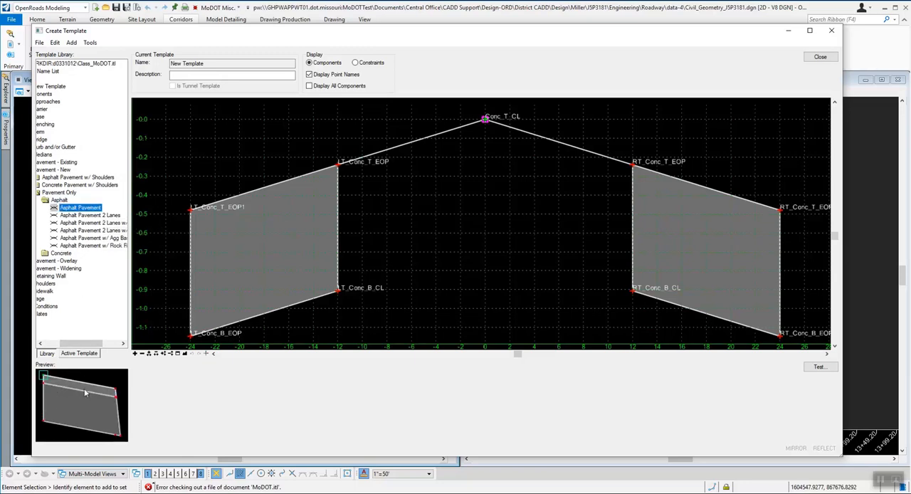
pyautogui.doubleClick(90, 209)
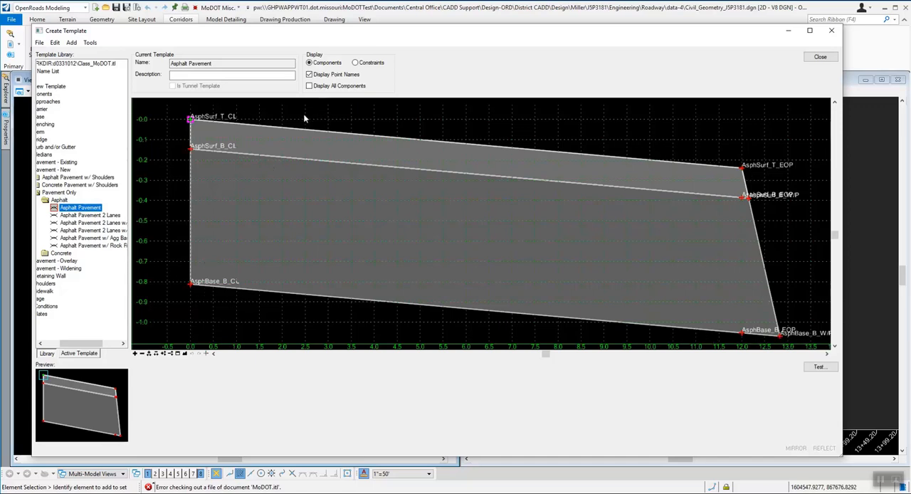
# Step: Examine the properties of the AsphSurf_T_CL point, including the types available for its second constraint, and close them
pyautogui.moveTo(191, 122)
pyautogui.moveTo(254, 128)
pyautogui.doubleClick(191, 123)
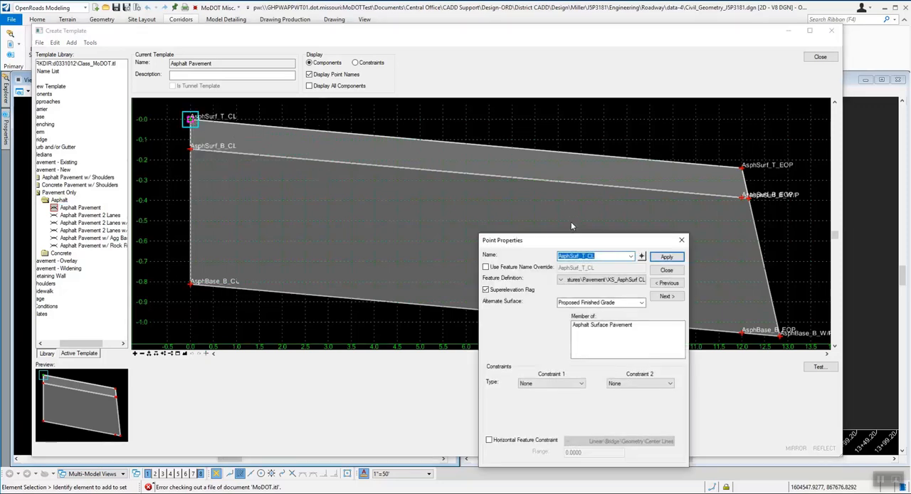
pyautogui.moveTo(574, 241); pyautogui.dragTo(471, 116)
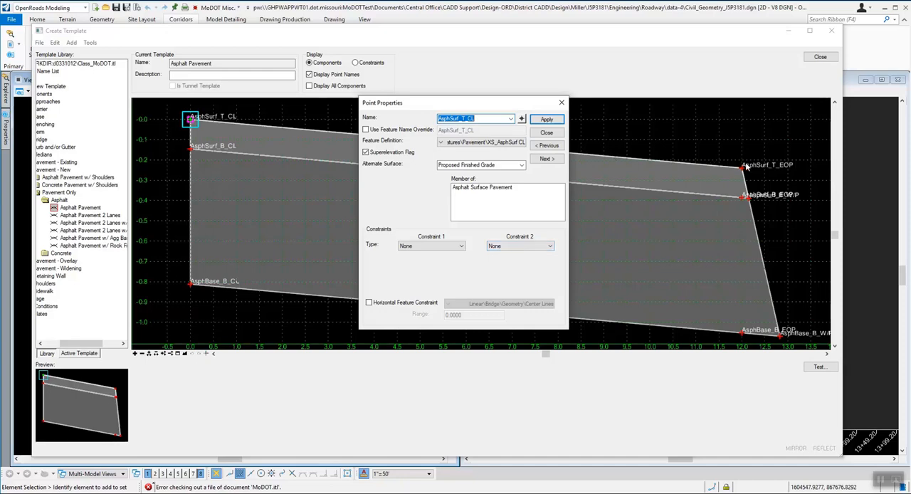
pyautogui.click(527, 247)
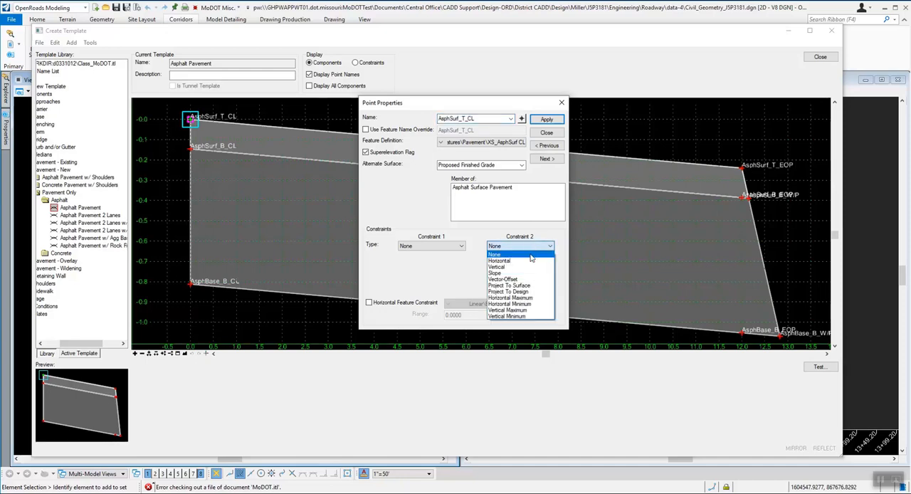
pyautogui.click(551, 239)
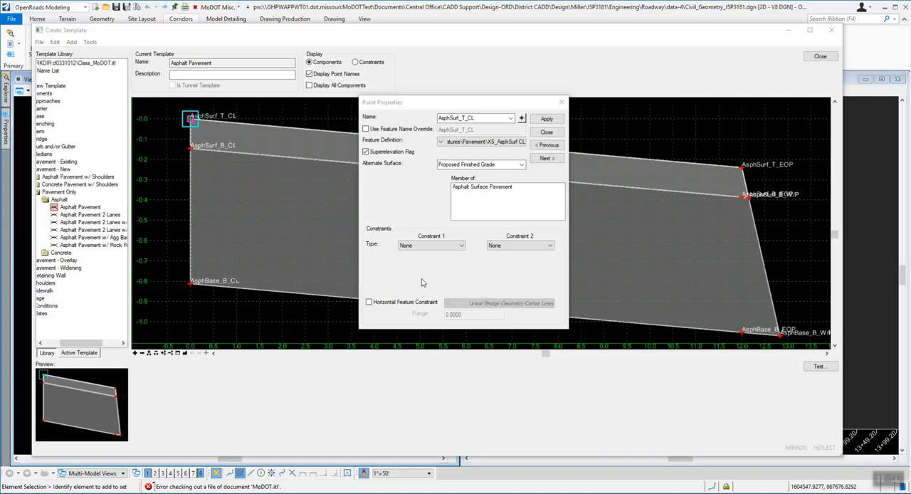
pyautogui.click(546, 132)
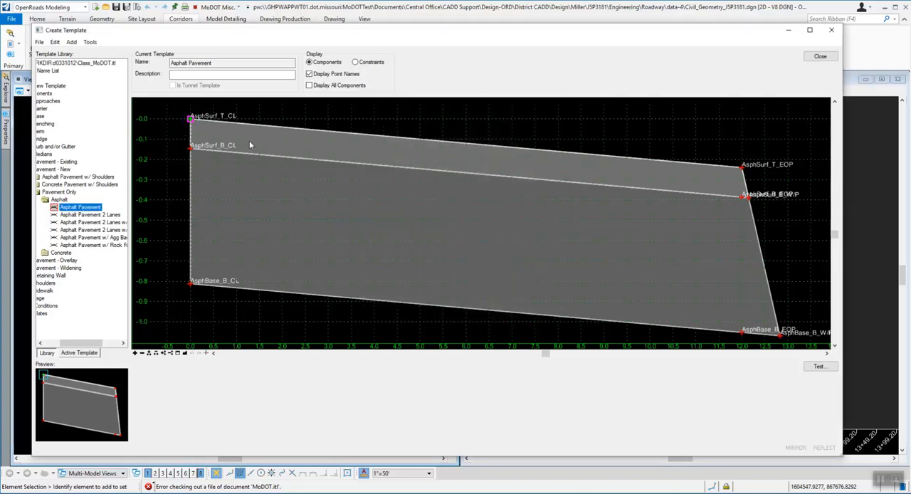
# Step: Open the point properties of AsphSurf_T_EOP at the pavement's upper outer edge
pyautogui.moveTo(744, 168)
pyautogui.doubleClick(744, 168)
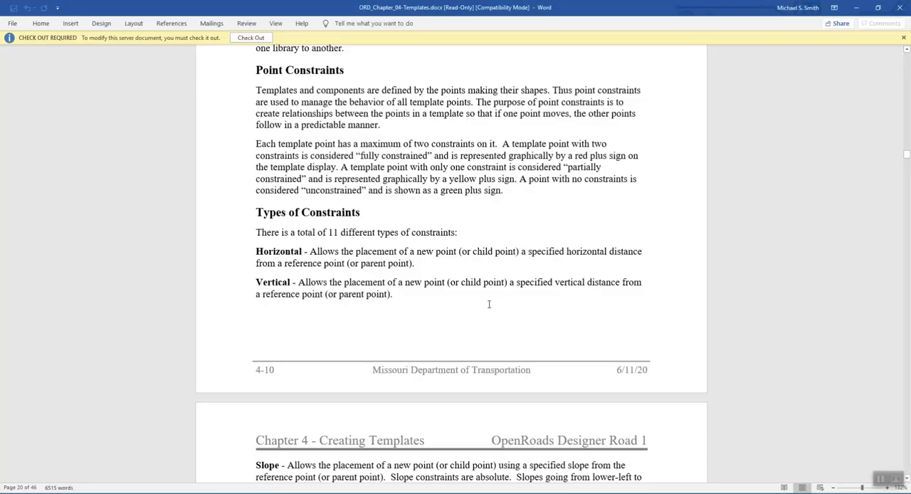
# Step: Read the Point Constraints and Types of Constraints sections in the Word templates chapter and return to OpenRoads Designer
pyautogui.scroll(-4, 489, 304)
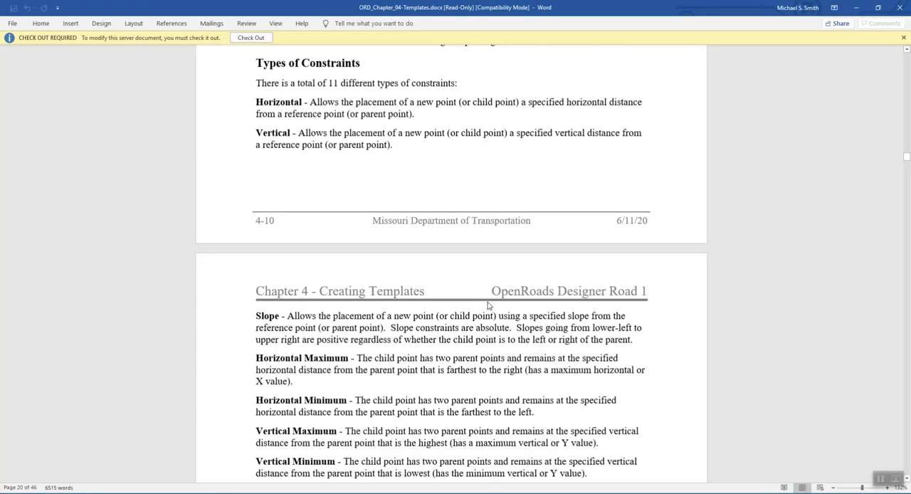
pyautogui.scroll(5, 489, 302)
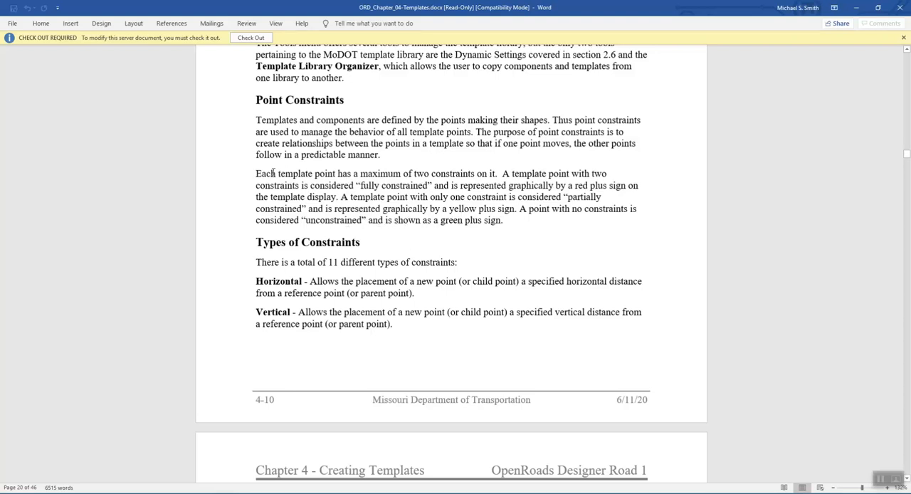
pyautogui.scroll(-3, 436, 221)
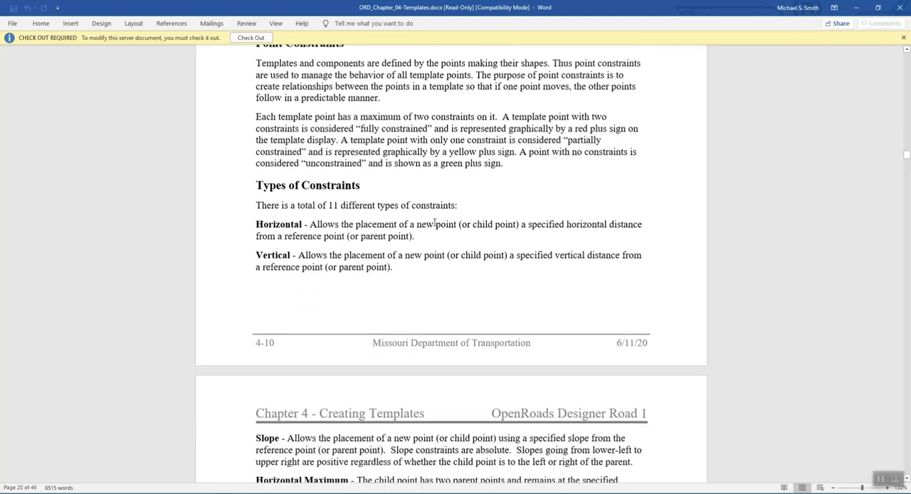
pyautogui.scroll(-2, 442, 220)
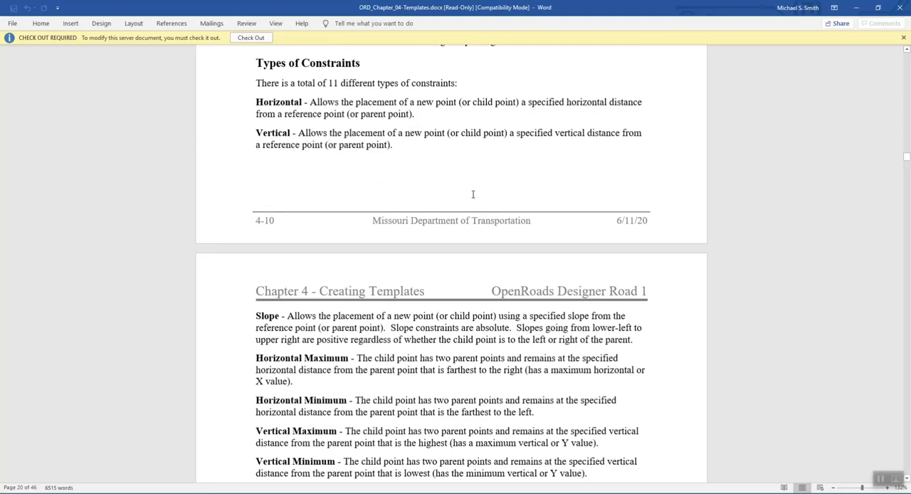
pyautogui.scroll(-4, 494, 208)
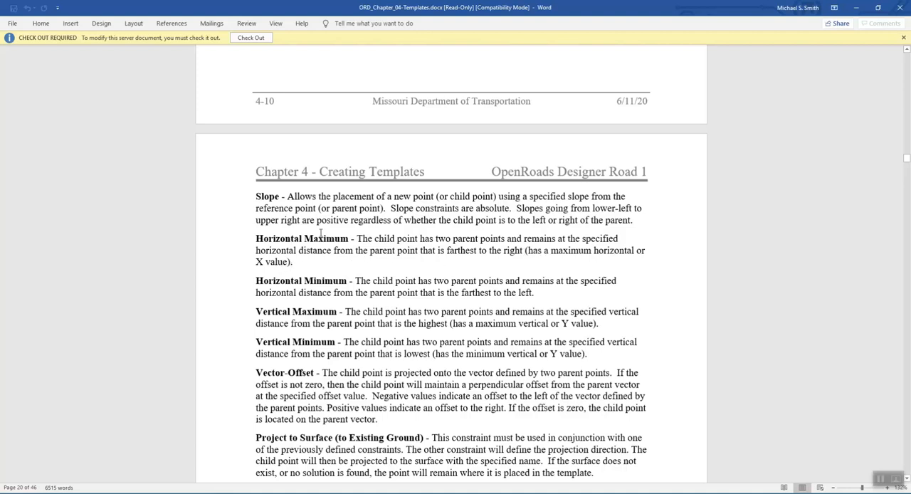
pyautogui.scroll(-3, 395, 326)
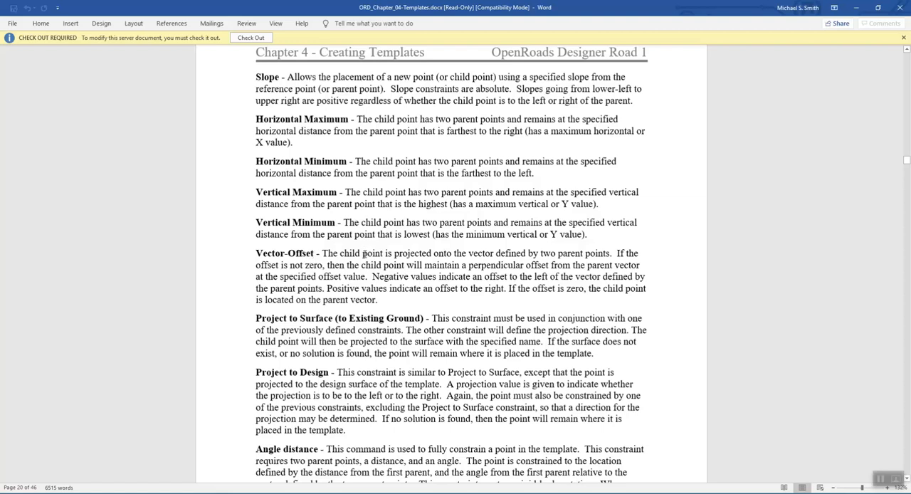
pyautogui.click(859, 8)
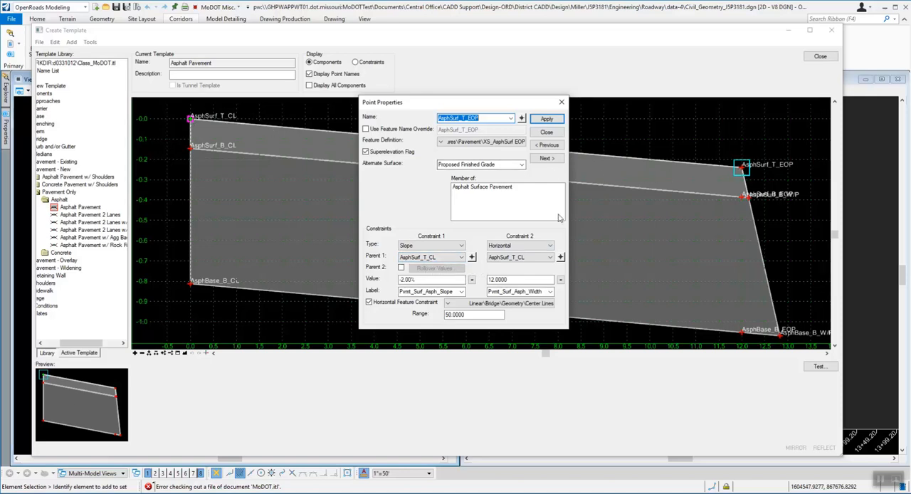
# Step: Try Vector-Offset as the first constraint type of AsphSurf_T_EOP and set the type back to Slope
pyautogui.click(460, 246)
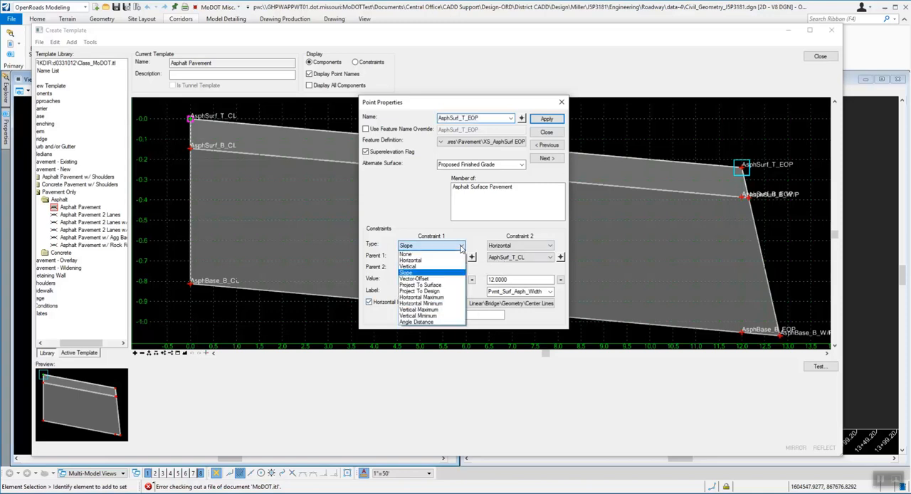
pyautogui.click(424, 279)
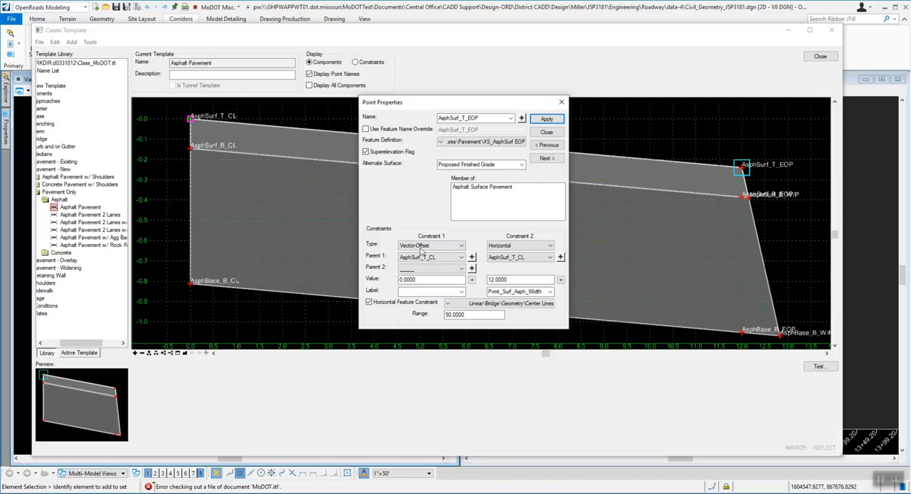
pyautogui.click(452, 246)
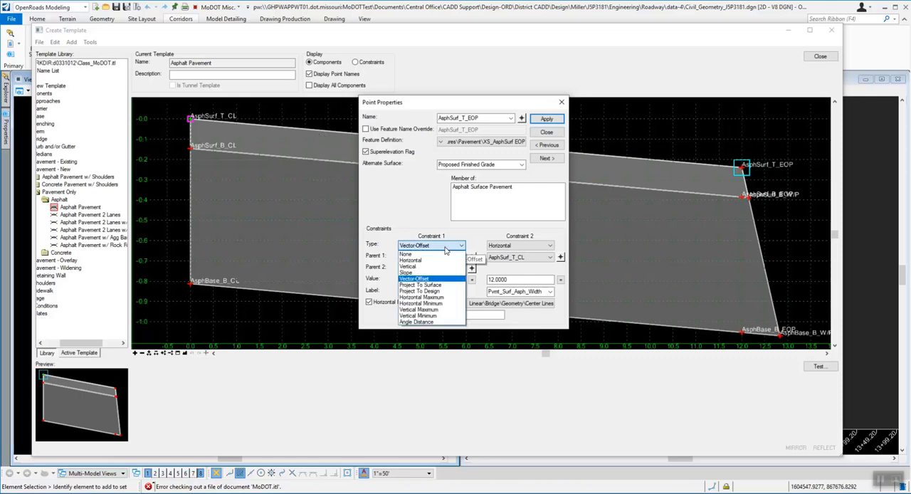
pyautogui.click(432, 273)
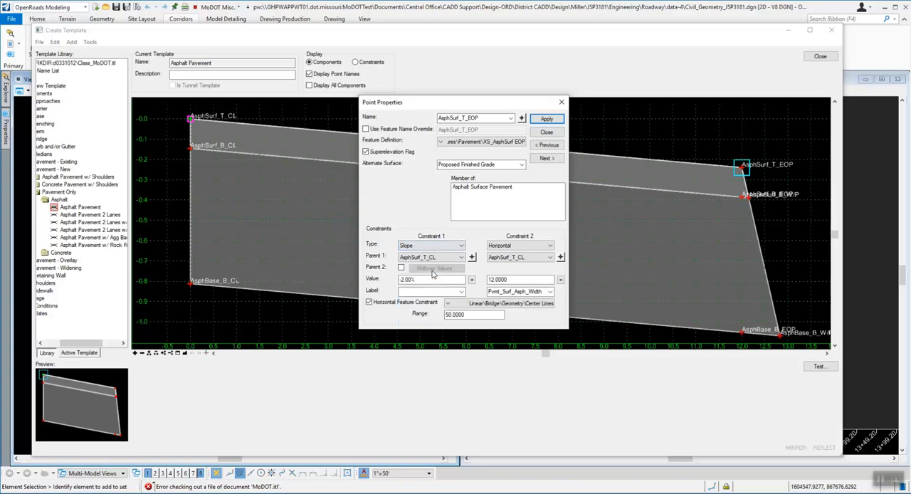
# Step: Try Pvmt_Surf_Asph_Slope as the slope constraint's label and Linear\Design\Roadway\EOP_New as the horizontal feature constraint of AsphSurf_T_EOP, and close its properties without applying
pyautogui.click(461, 294)
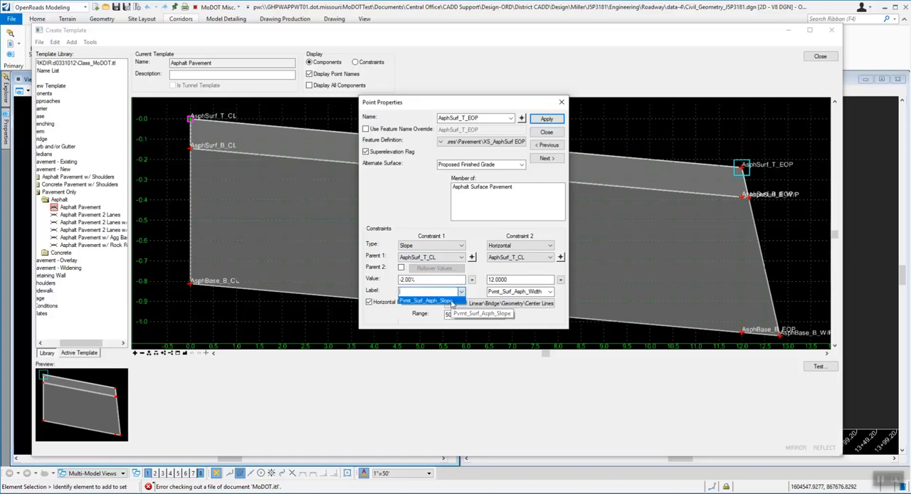
pyautogui.click(448, 301)
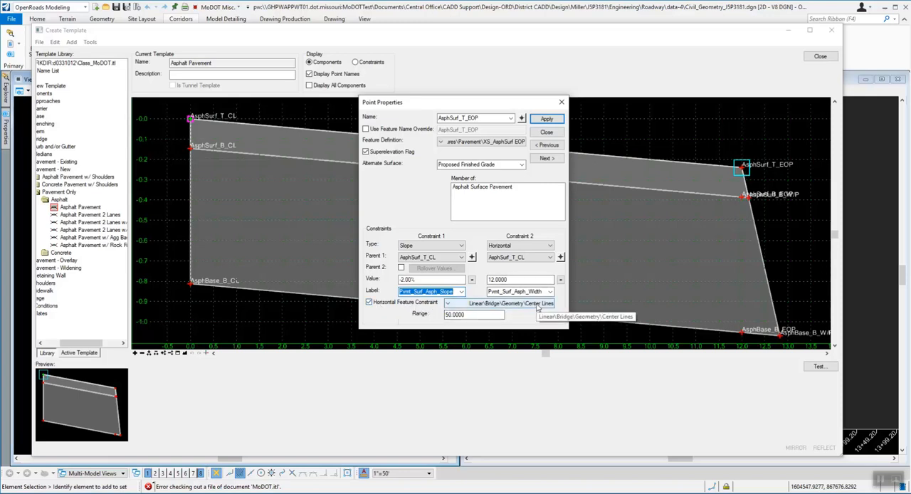
pyautogui.click(466, 305)
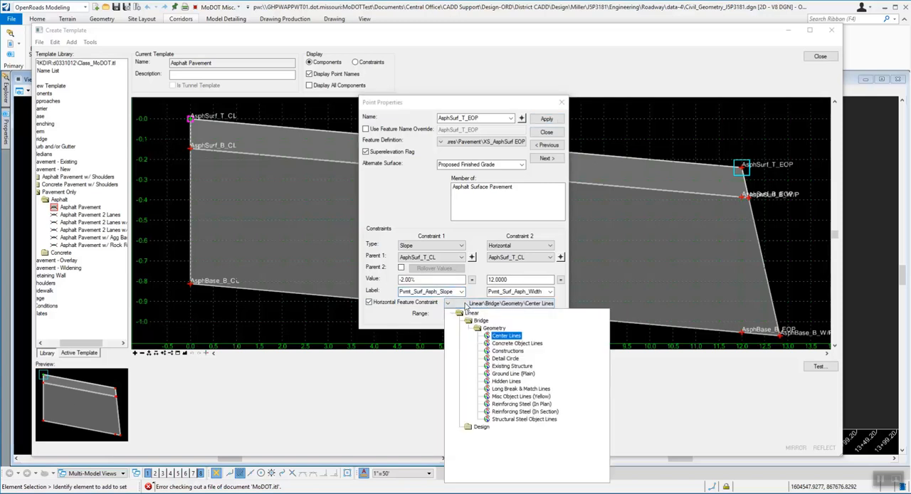
pyautogui.doubleClick(467, 314)
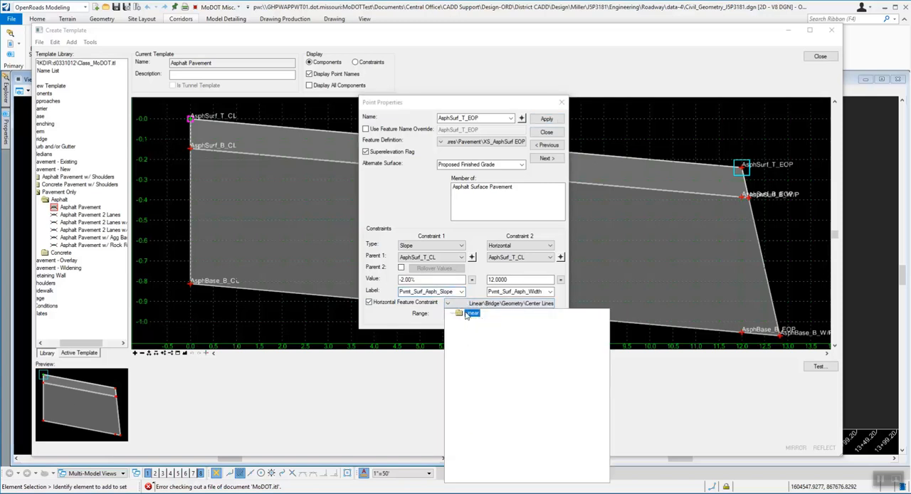
pyautogui.doubleClick(467, 316)
pyautogui.doubleClick(485, 429)
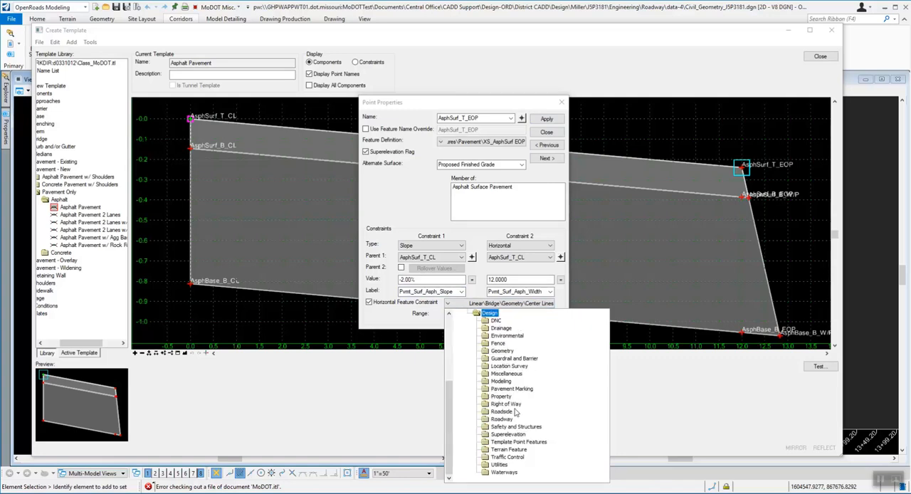
pyautogui.doubleClick(507, 420)
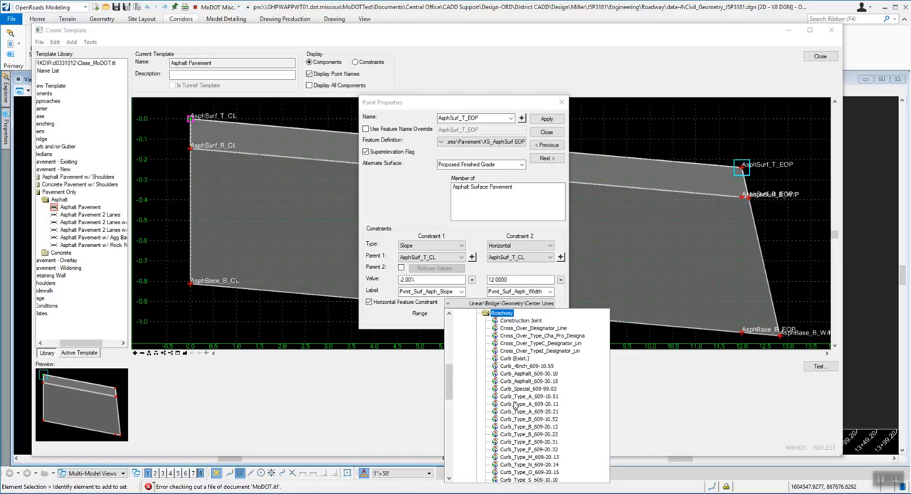
pyautogui.scroll(-6, 527, 406)
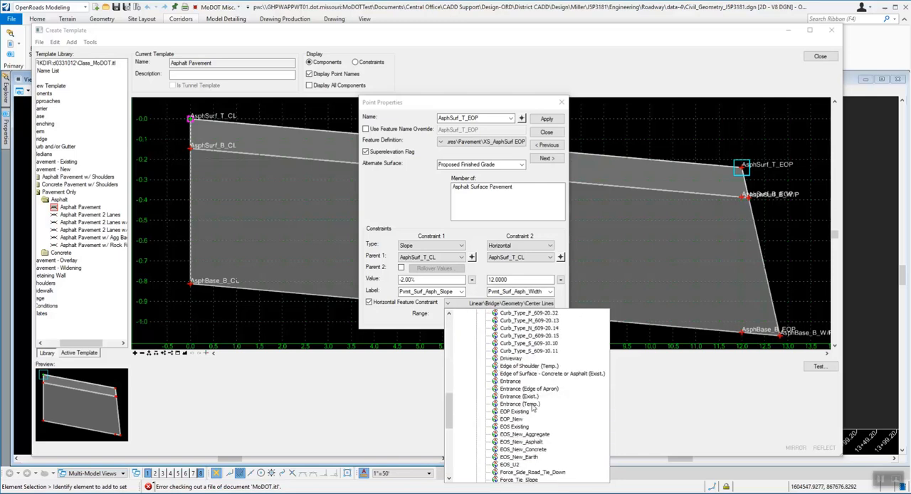
pyautogui.click(520, 423)
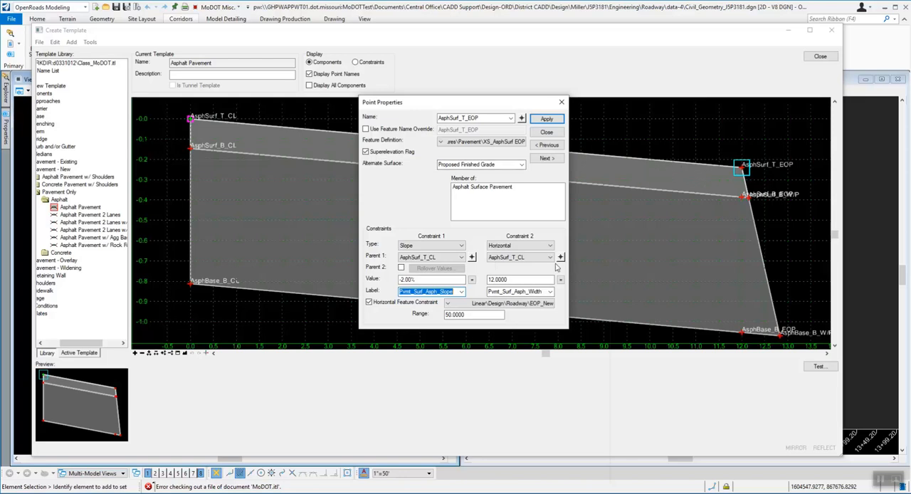
pyautogui.click(518, 279)
pyautogui.click(562, 103)
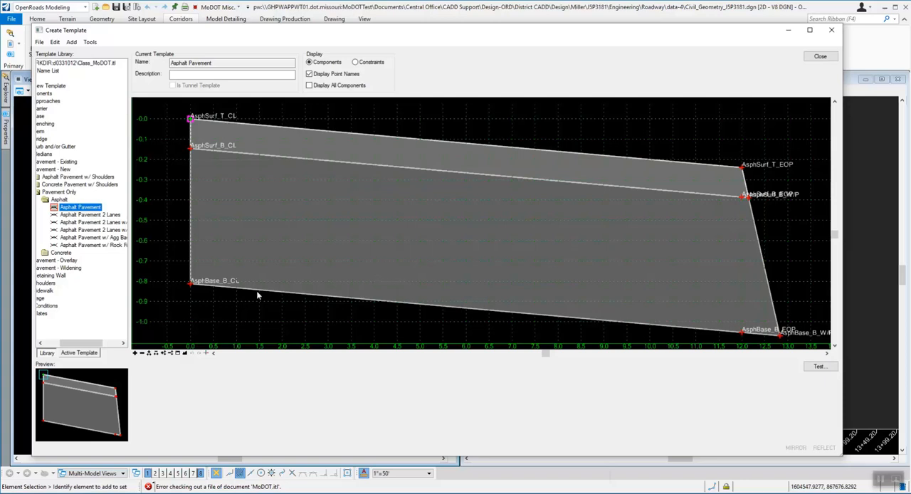
# Step: Collapse the Components folder of the template library and open the Ditch template from the Ditches folder under End Conditions
pyautogui.moveTo(92, 344); pyautogui.dragTo(77, 346)
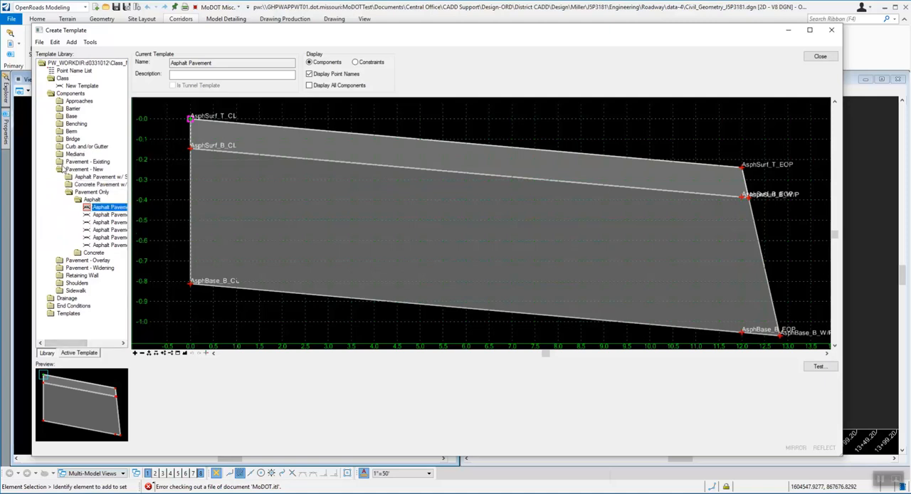
pyautogui.doubleClick(74, 95)
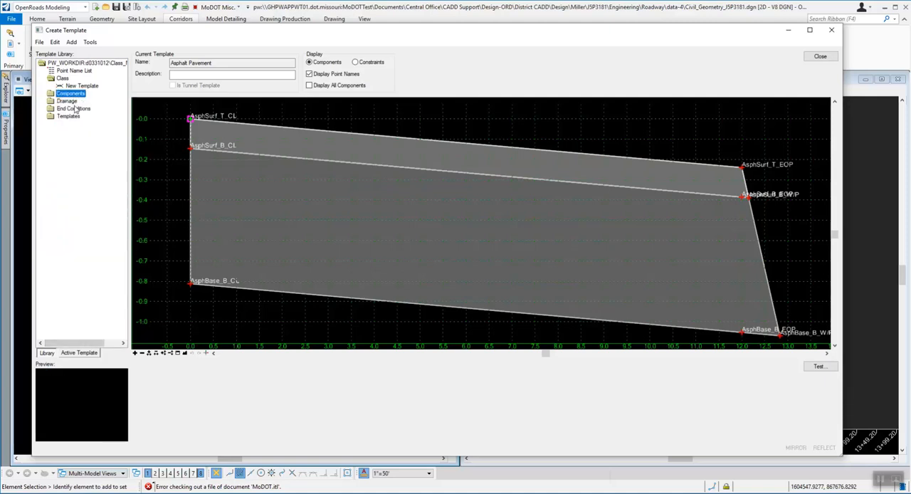
pyautogui.doubleClick(76, 110)
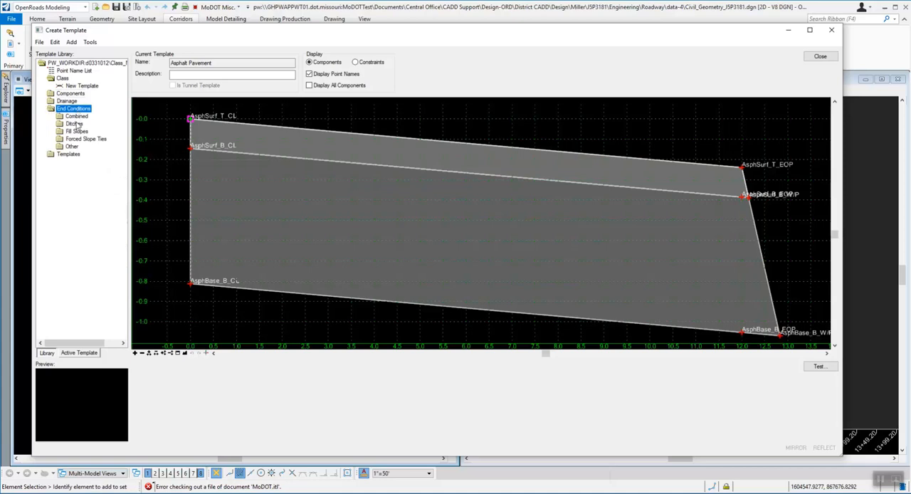
pyautogui.doubleClick(76, 124)
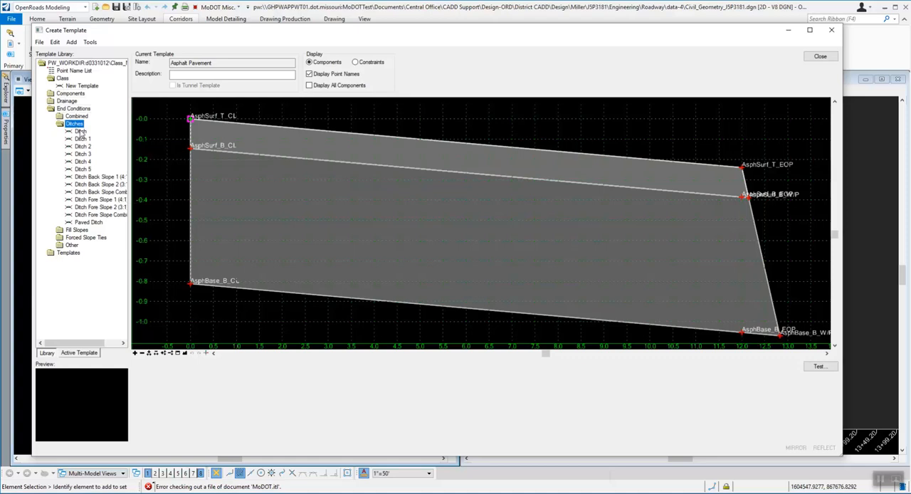
pyautogui.doubleClick(81, 132)
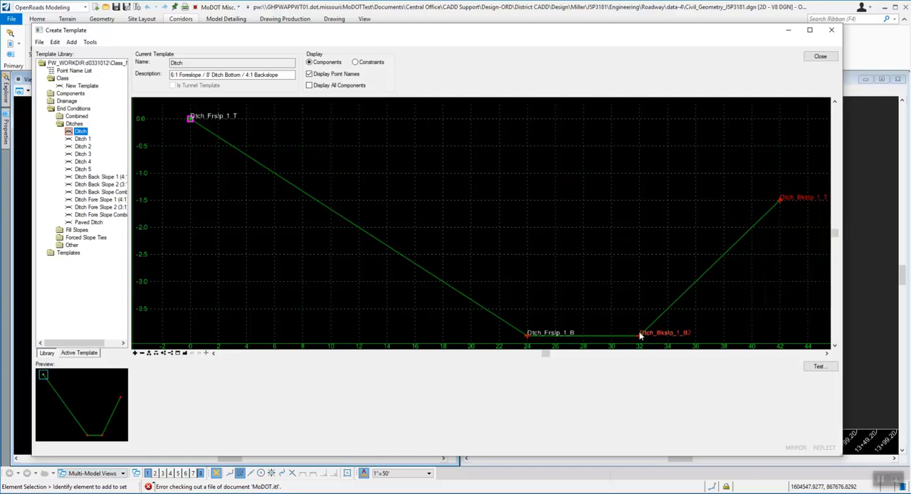
# Step: Examine the end condition settings and constraints of the fore slope points Dtch_Frslp_1_T and Dtch_Frslp_1_B, closing each point's properties
pyautogui.moveTo(269, 176)
pyautogui.moveTo(191, 120)
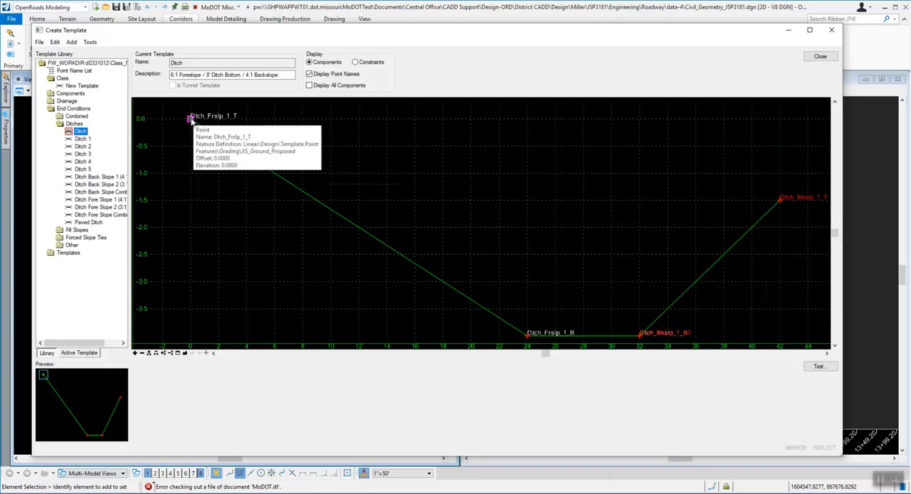
pyautogui.doubleClick(191, 120)
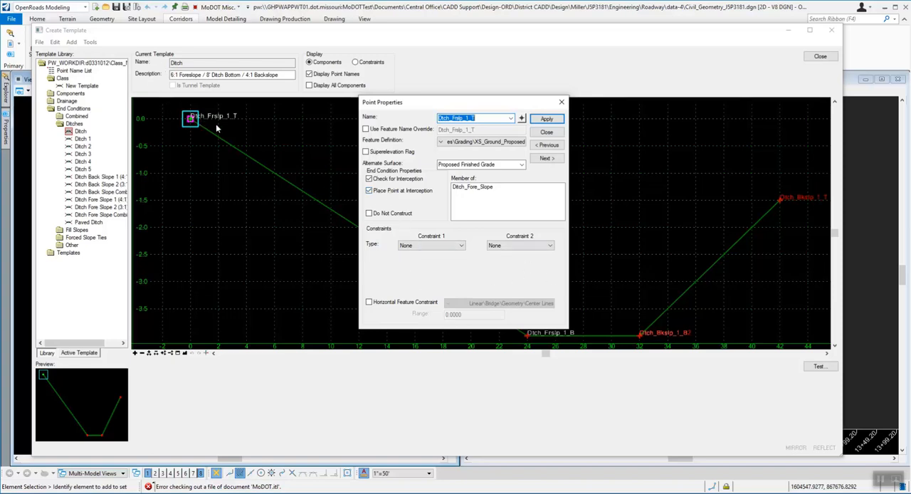
pyautogui.click(547, 132)
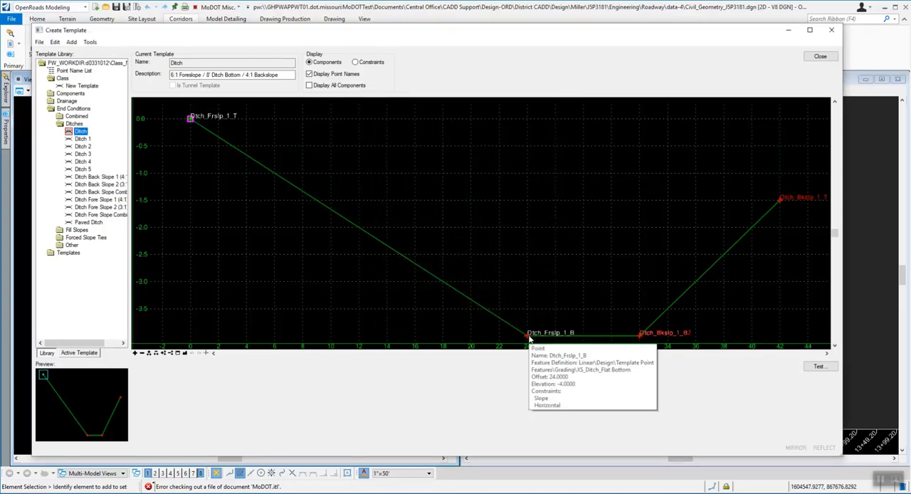
pyautogui.doubleClick(528, 336)
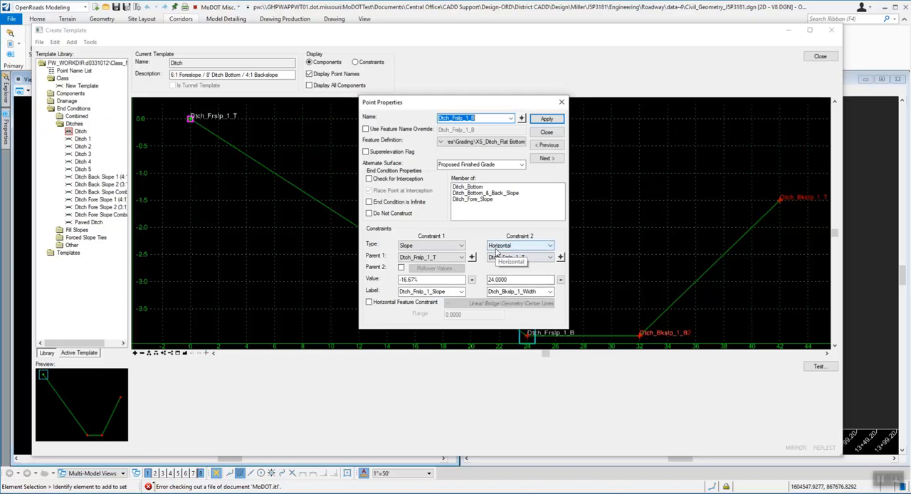
pyautogui.click(547, 133)
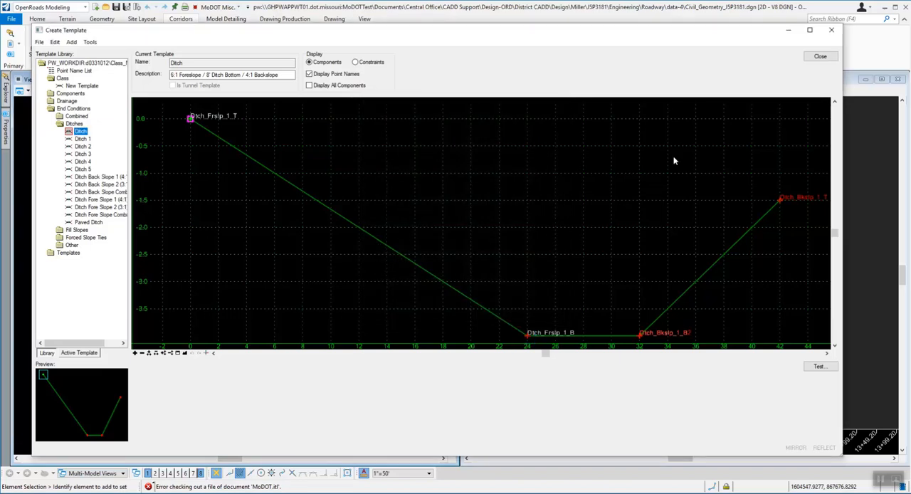
# Step: Examine the end condition settings and constraints of Dtch_Bkslp_1_T at the top of the back slope and close its properties
pyautogui.moveTo(781, 201)
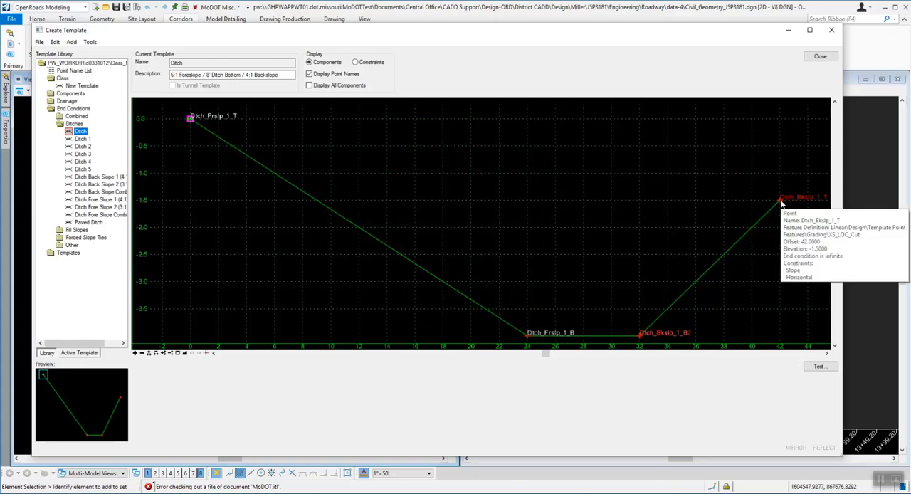
pyautogui.doubleClick(781, 202)
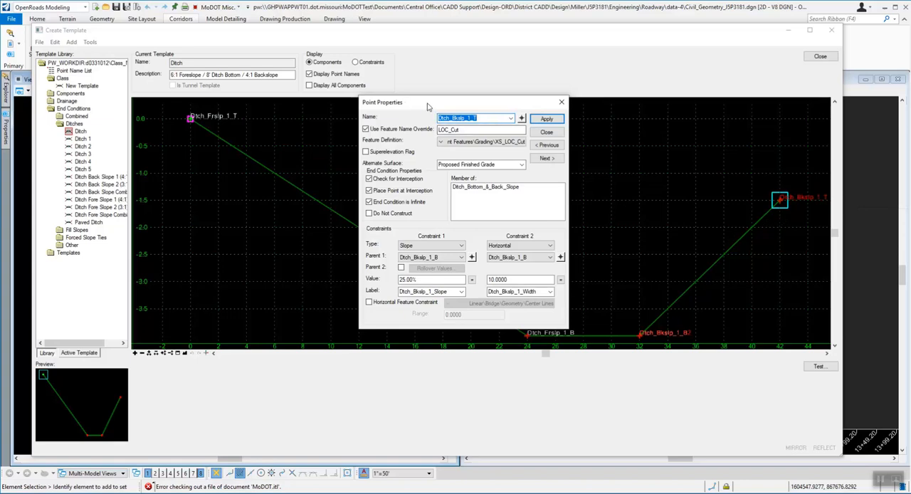
pyautogui.moveTo(429, 106); pyautogui.dragTo(221, 266)
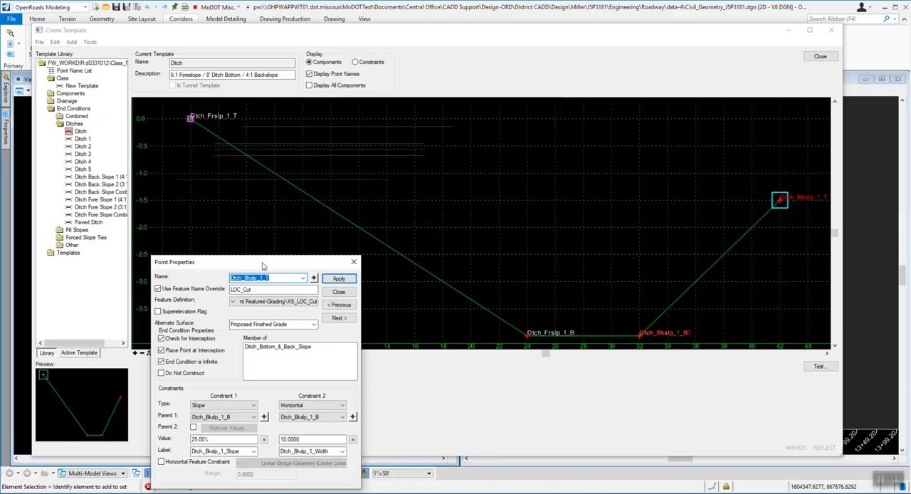
pyautogui.moveTo(263, 266); pyautogui.dragTo(502, 124)
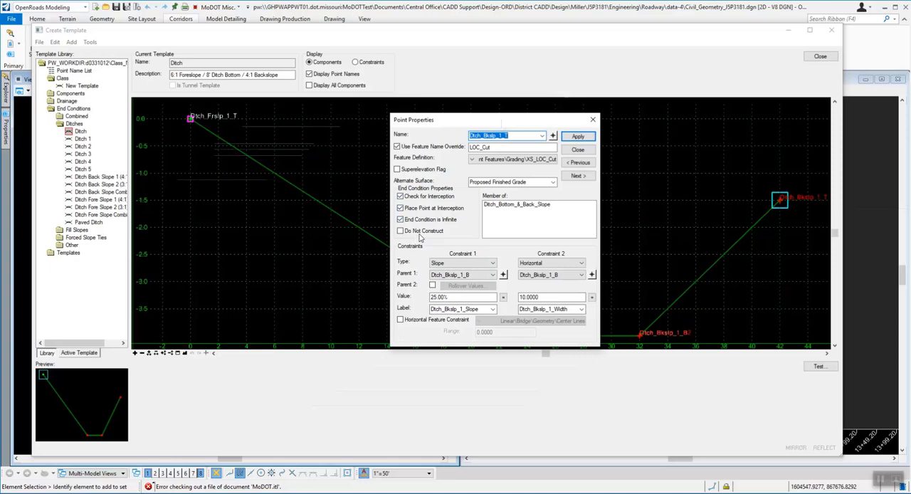
pyautogui.click(579, 151)
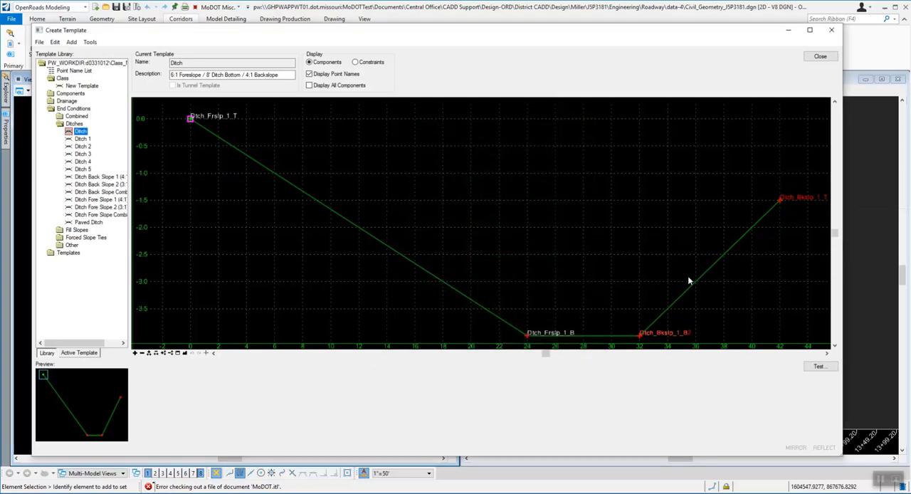
# Step: Open the component properties of Ditch_Bottom_&_Back_Slope and check the available terrain models, keeping <Active> selected
pyautogui.moveTo(707, 273)
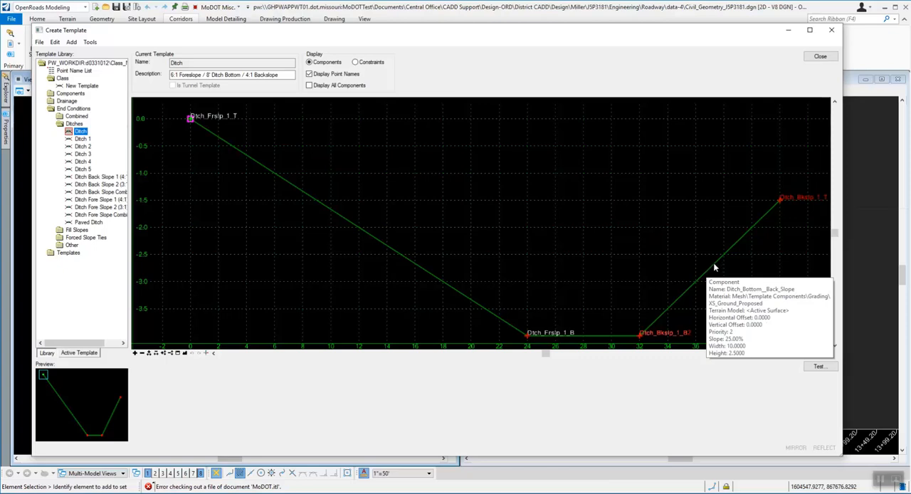
pyautogui.click(716, 268)
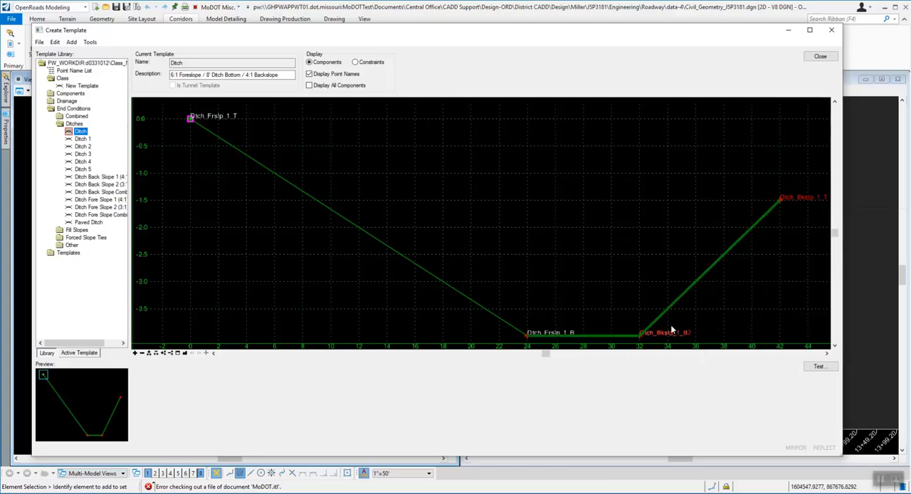
pyautogui.doubleClick(710, 269)
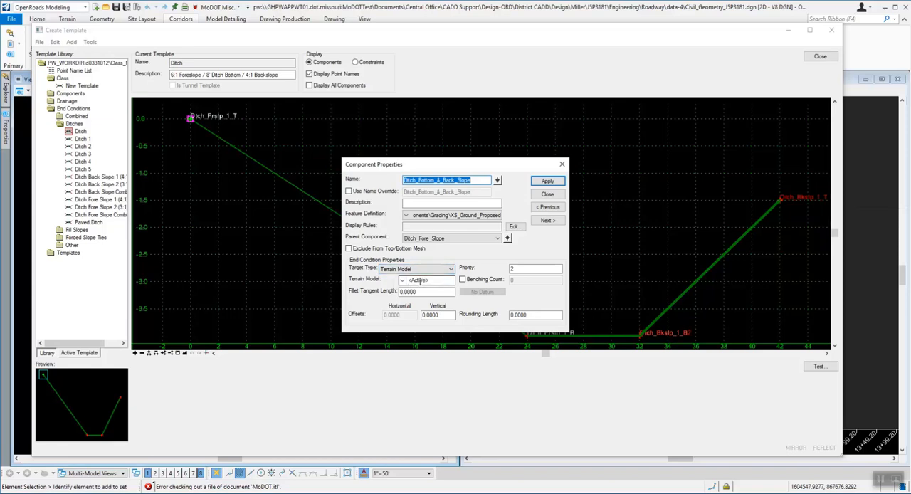
pyautogui.click(403, 280)
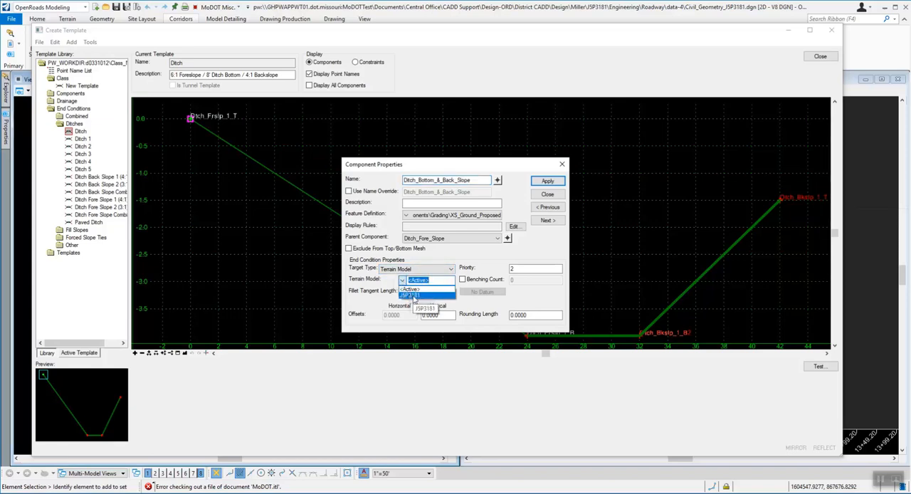
pyautogui.click(419, 288)
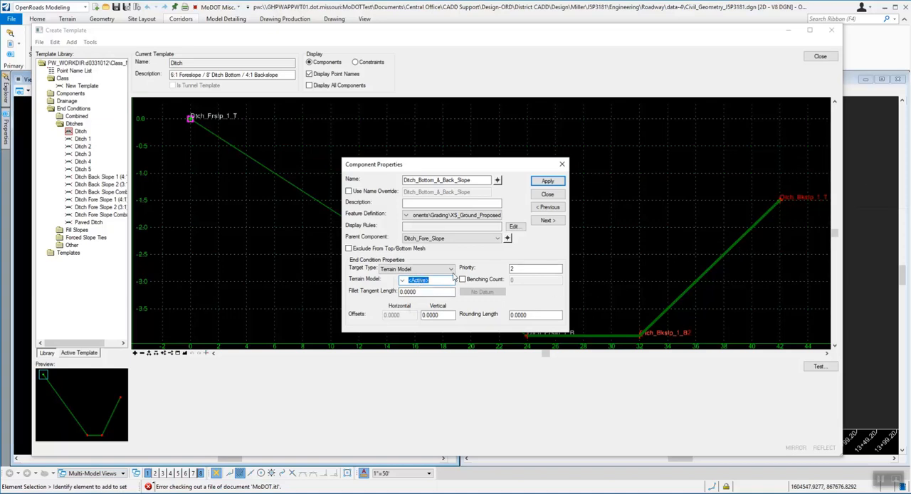
# Step: Review the target types available for the back slope end condition, keep Terrain Model, and close the component properties
pyautogui.click(450, 271)
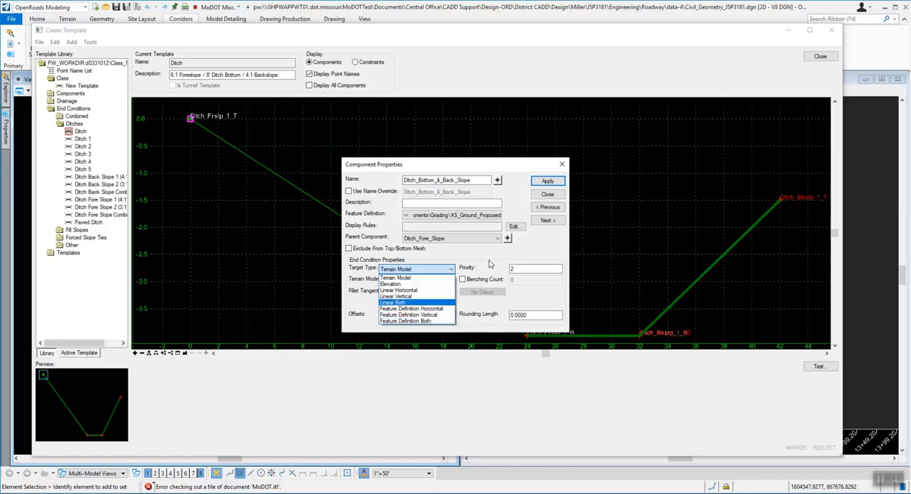
pyautogui.click(411, 278)
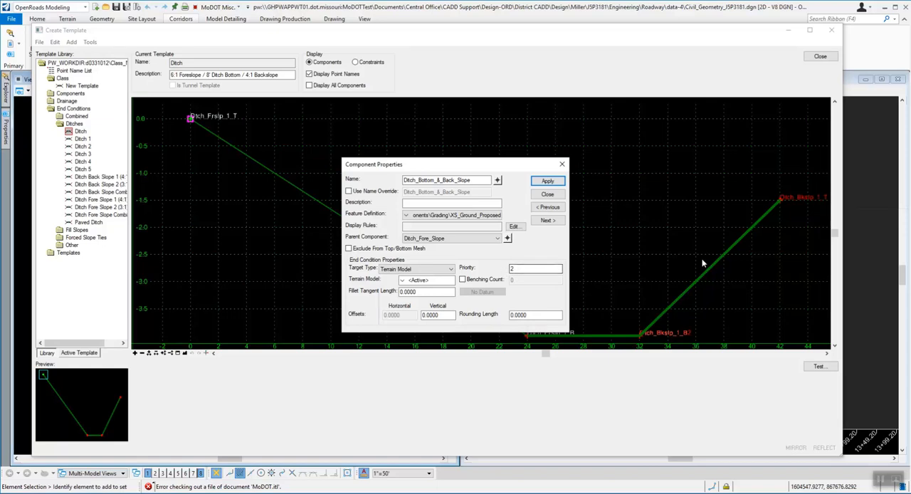
pyautogui.click(547, 195)
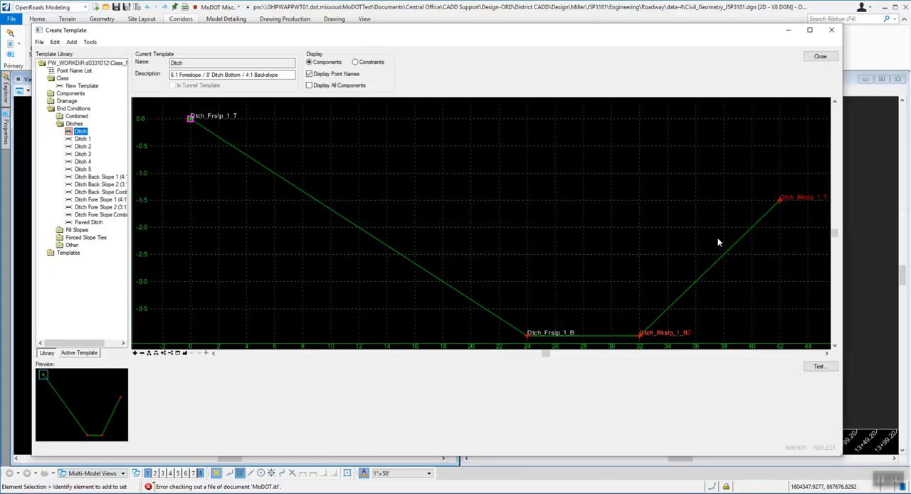
pyautogui.moveTo(420, 269)
pyautogui.click(819, 57)
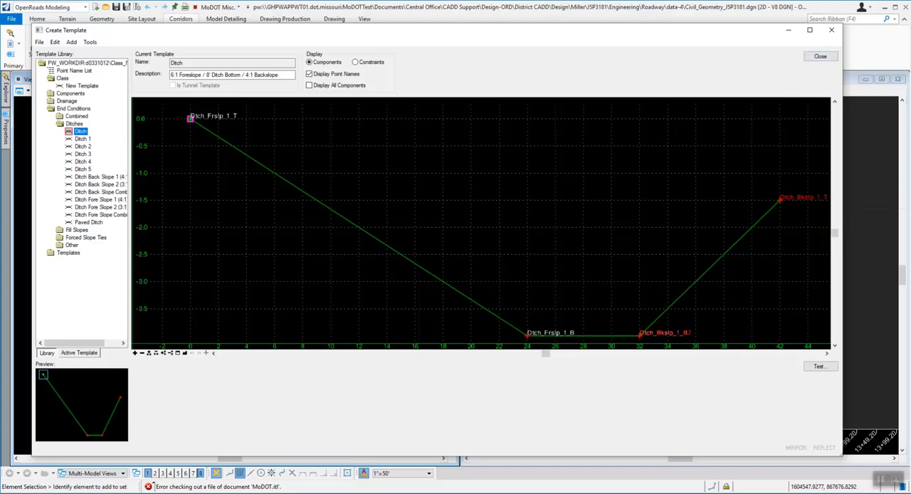